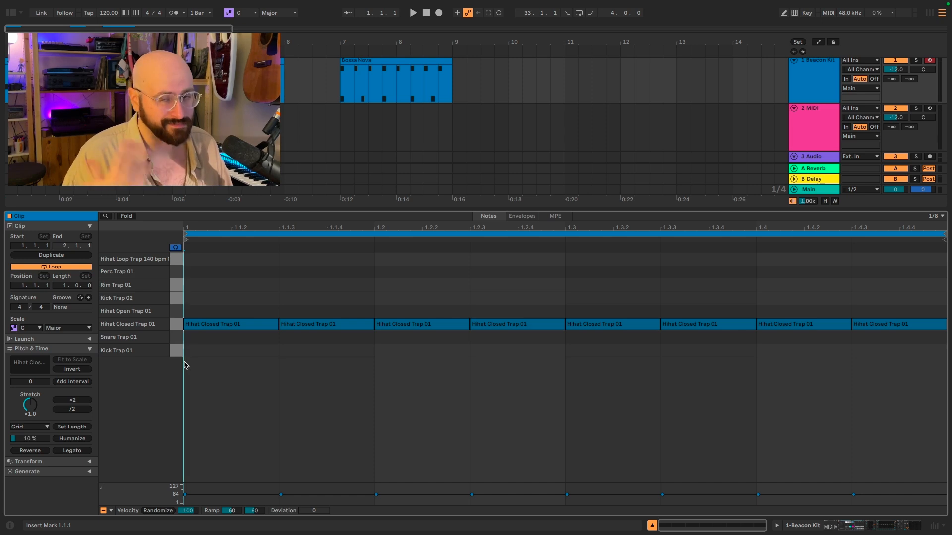
- Set the velocity of the first, fourth and seventh closed hi-hat notes to 120 and play the accented pattern
key(space)
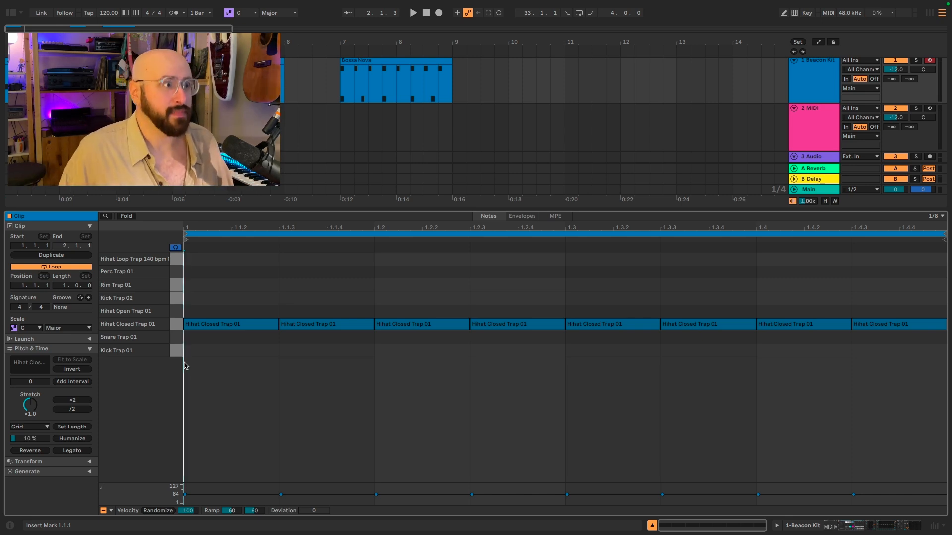
click(221, 322)
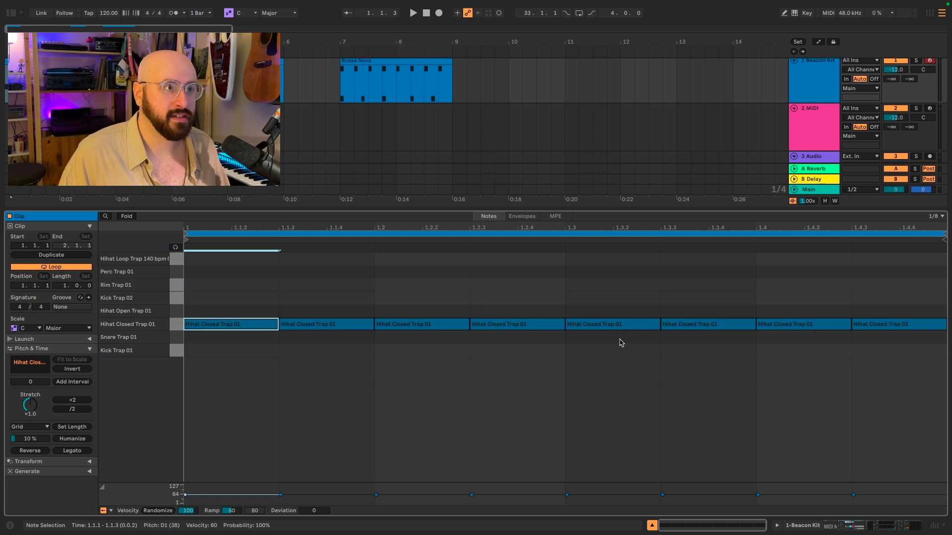
shift+click(523, 327)
shift+click(825, 325)
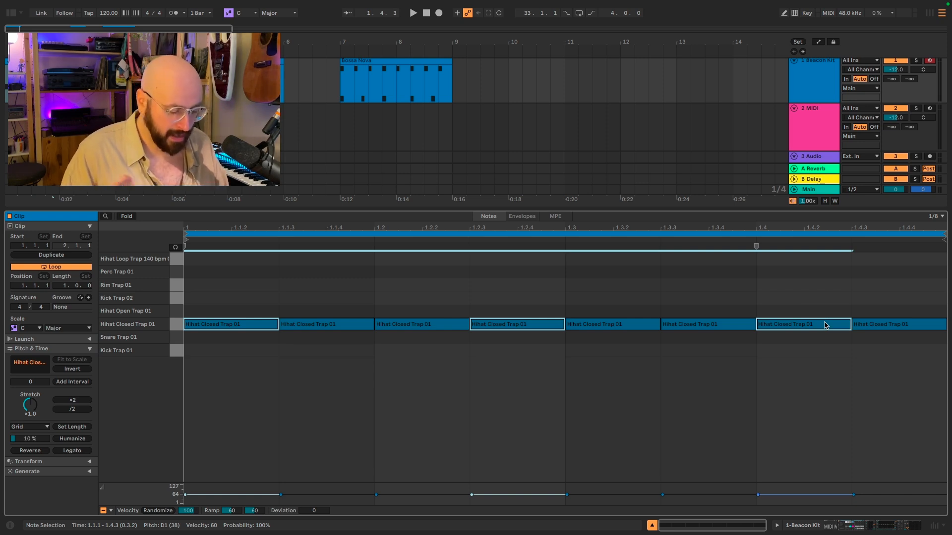
text(120)
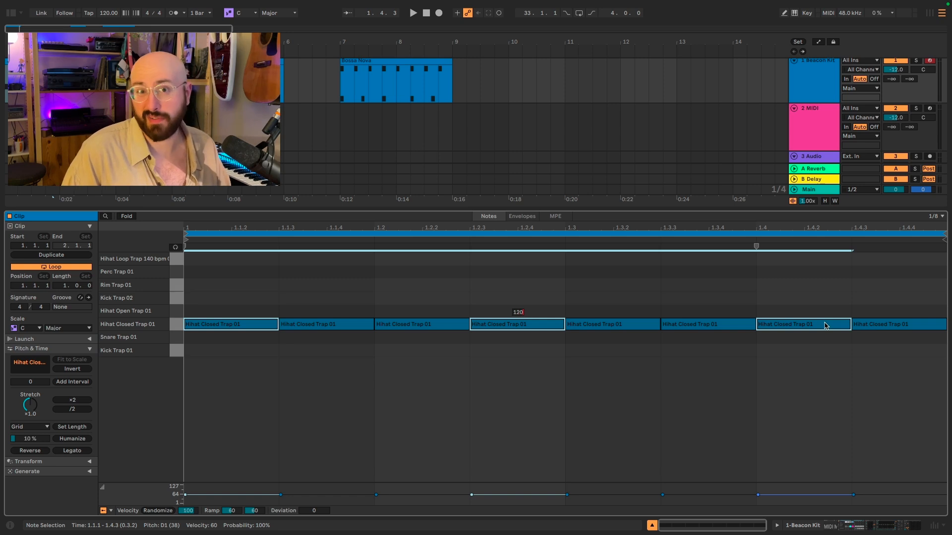
key(Return)
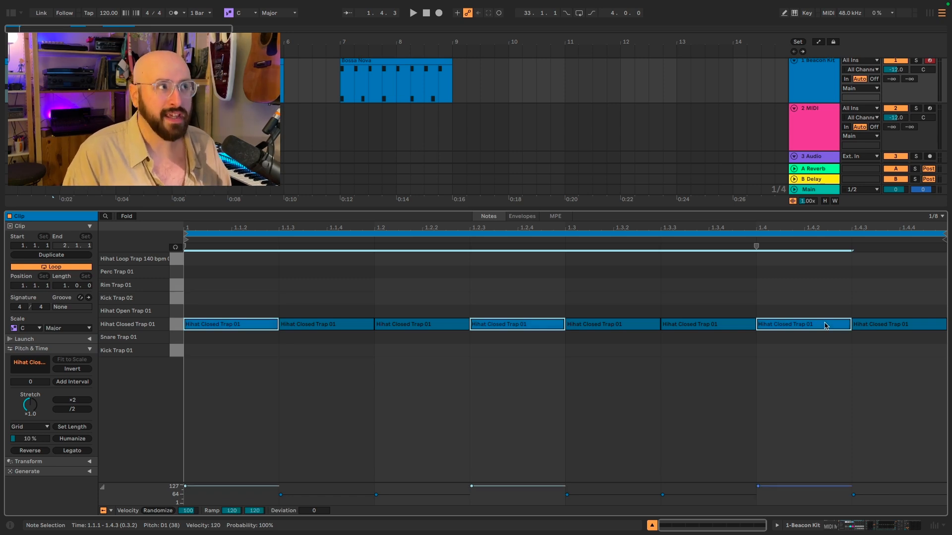
key(space)
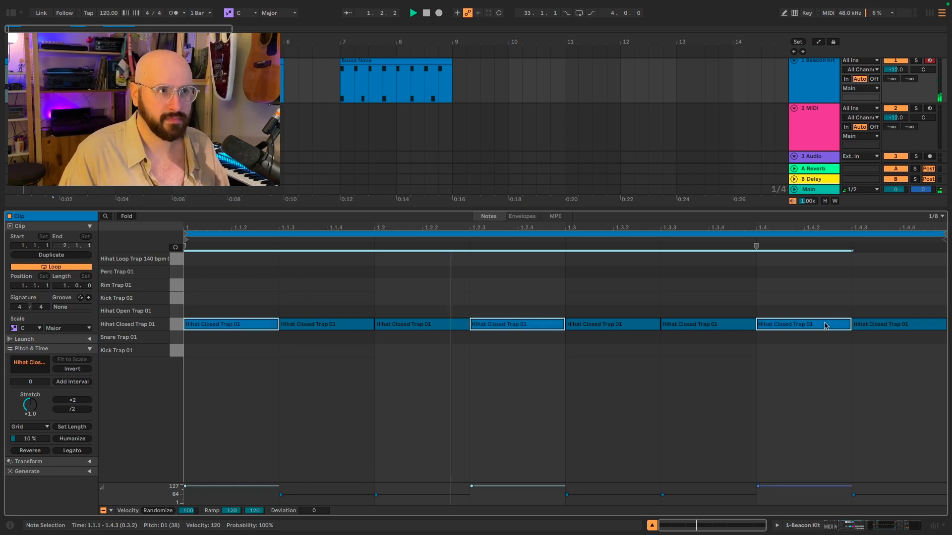
key(space)
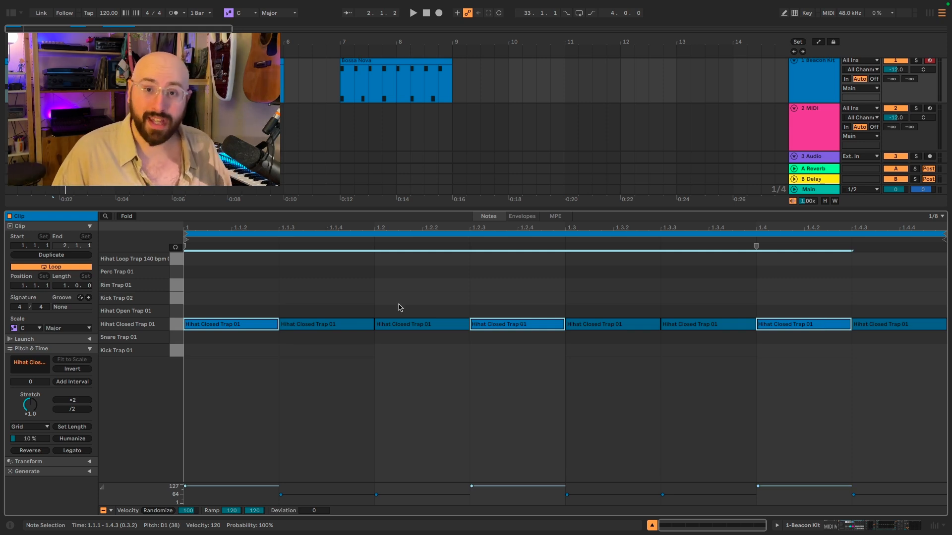
- Select the closed hi-hat notes in successive groups of three, three and two to examine the accent grouping
click(337, 288)
drag(223, 291, 448, 375)
drag(491, 279, 696, 341)
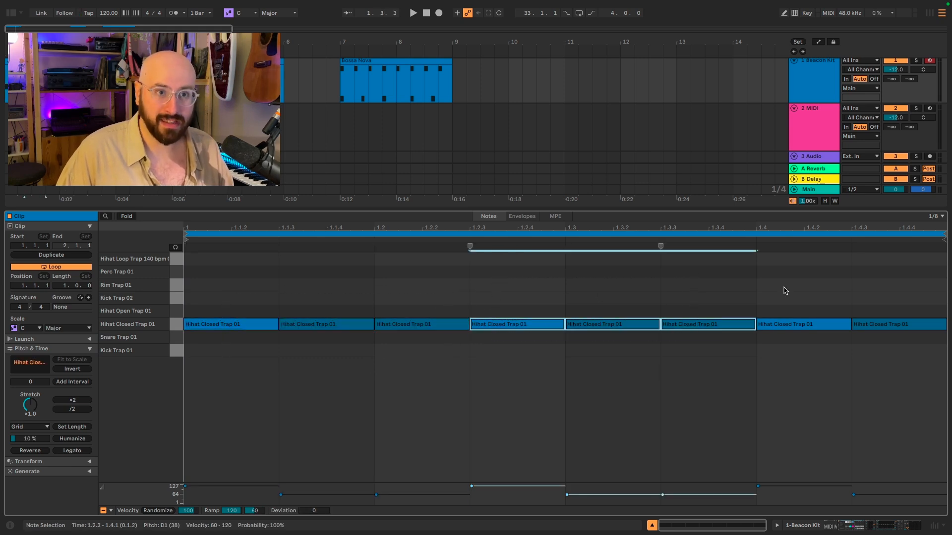
drag(782, 291, 887, 365)
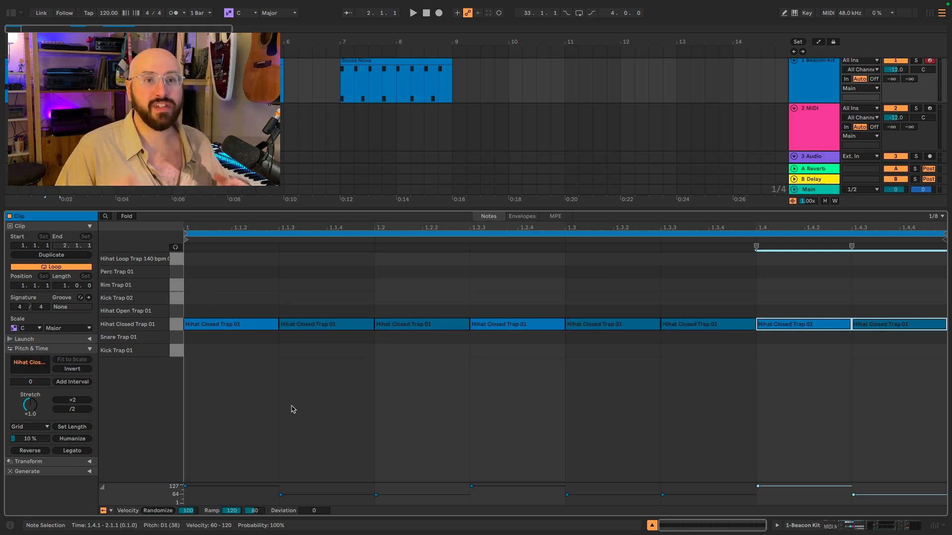
click(250, 327)
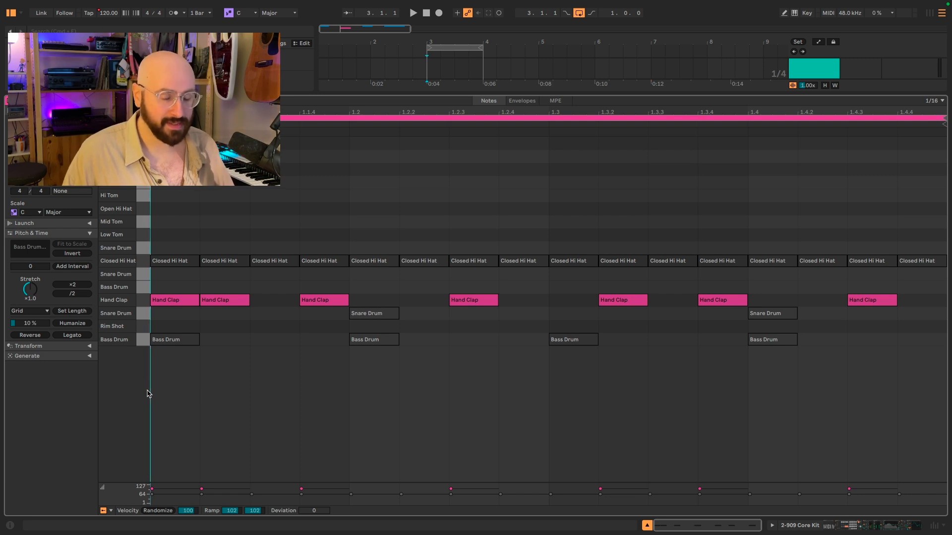
- Activate the muted bass drum, snare drum and closed hi-hat notes, and play them together with the hand claps
key(space)
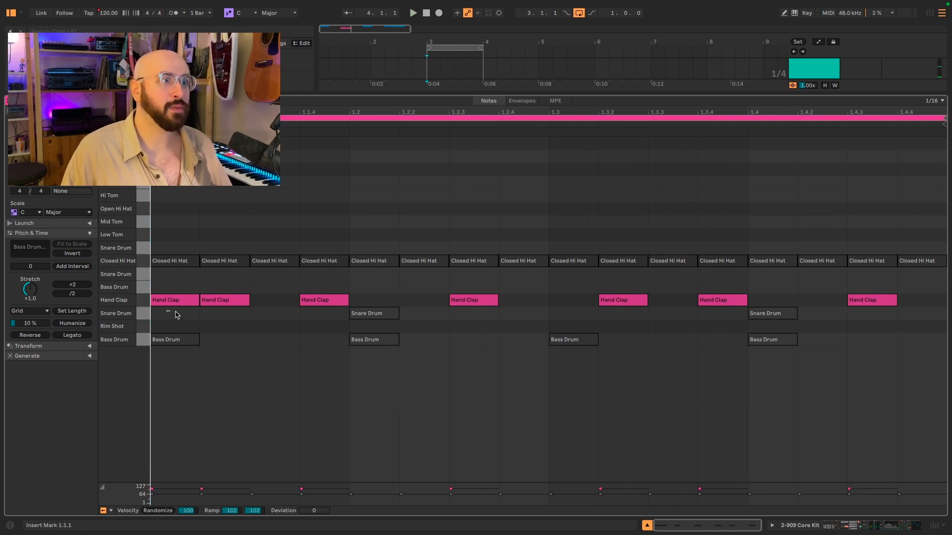
drag(166, 311, 805, 373)
key(0)
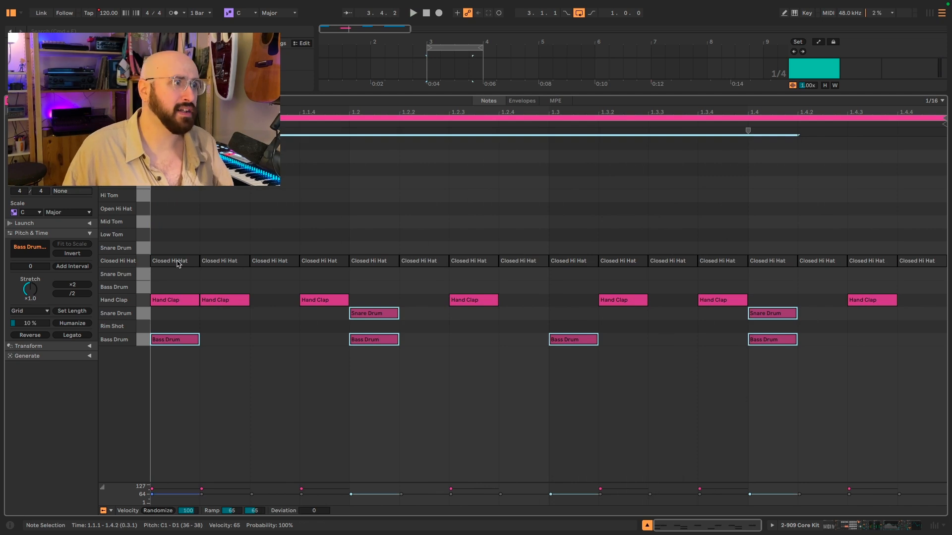
click(136, 262)
key(0)
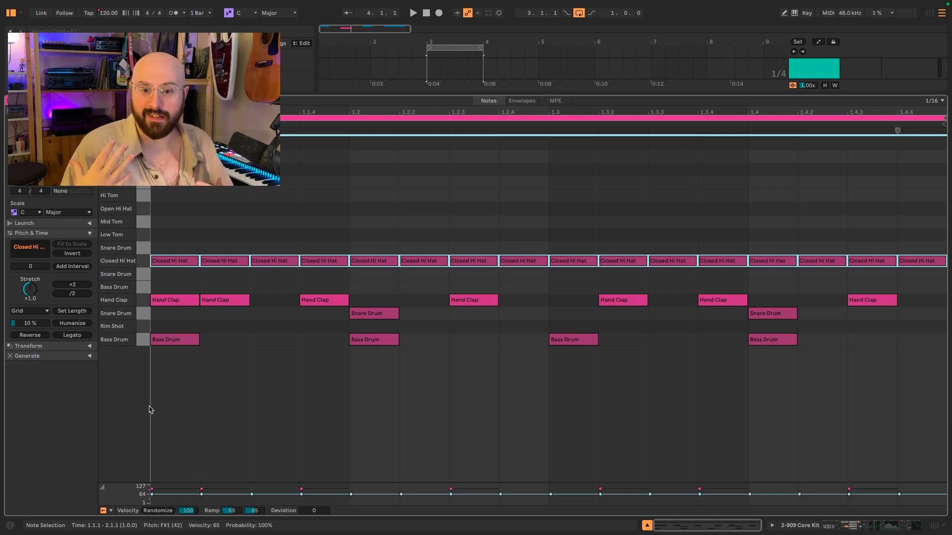
key(space)
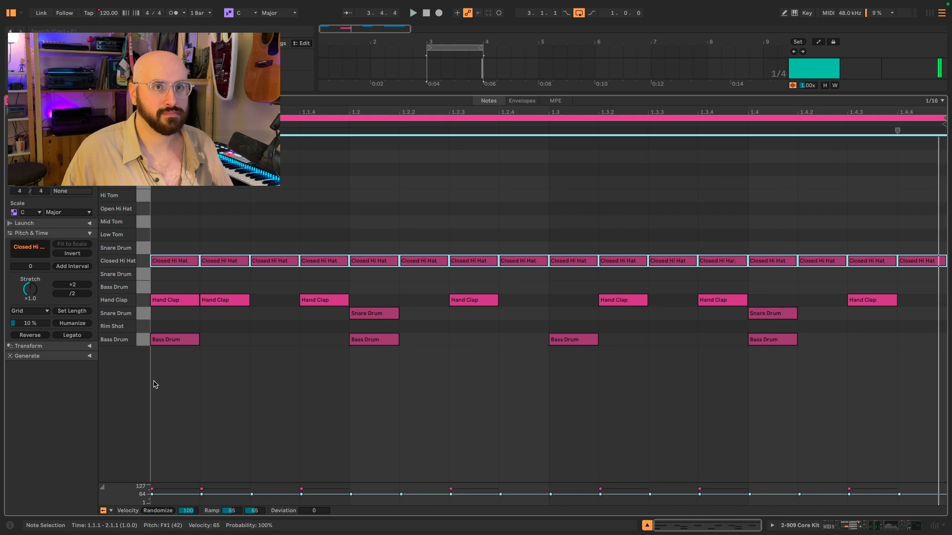
- Deactivate and reactivate all the hand clap notes for comparison, and play the drum loop from its start
click(139, 301)
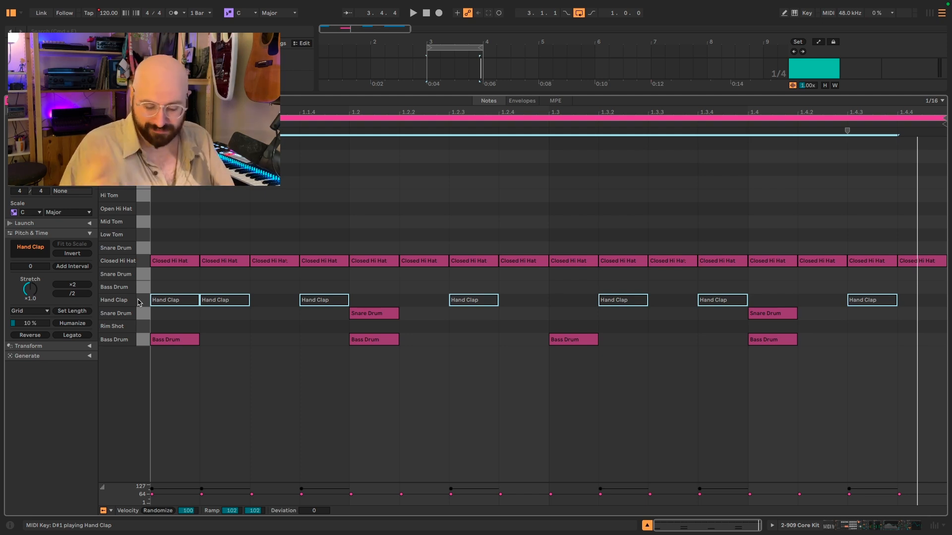
click(140, 302)
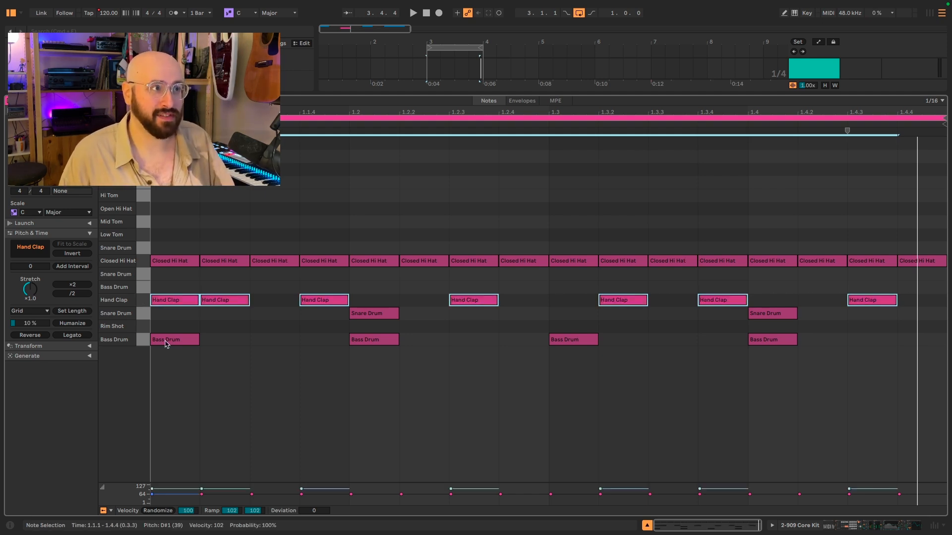
click(153, 364)
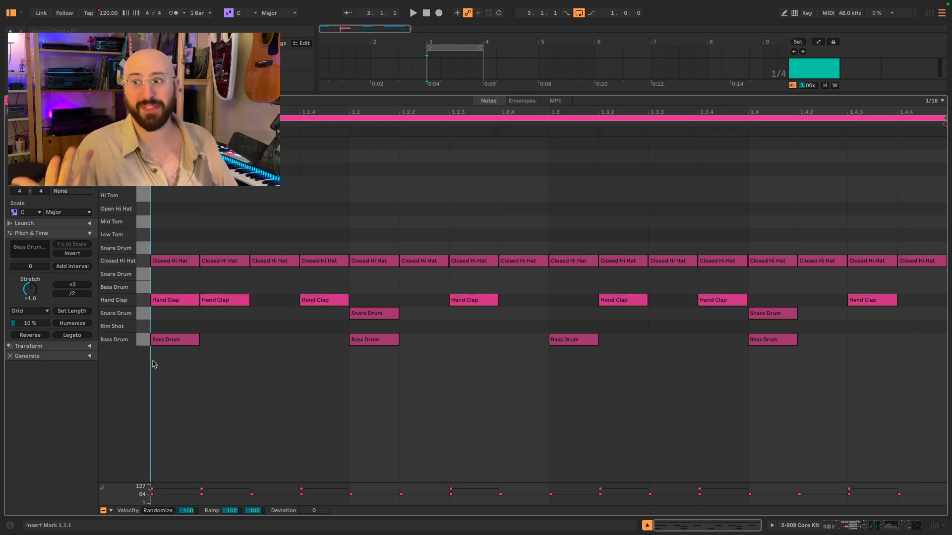
key(space)
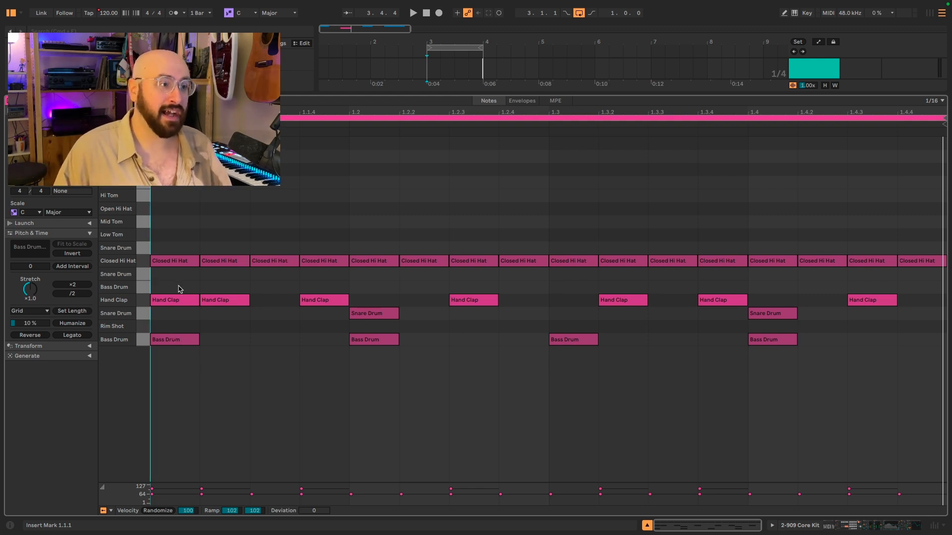
- Transpose all the hand clap notes up three semitones onto the Closed Hi Hat row and play the loop
click(144, 301)
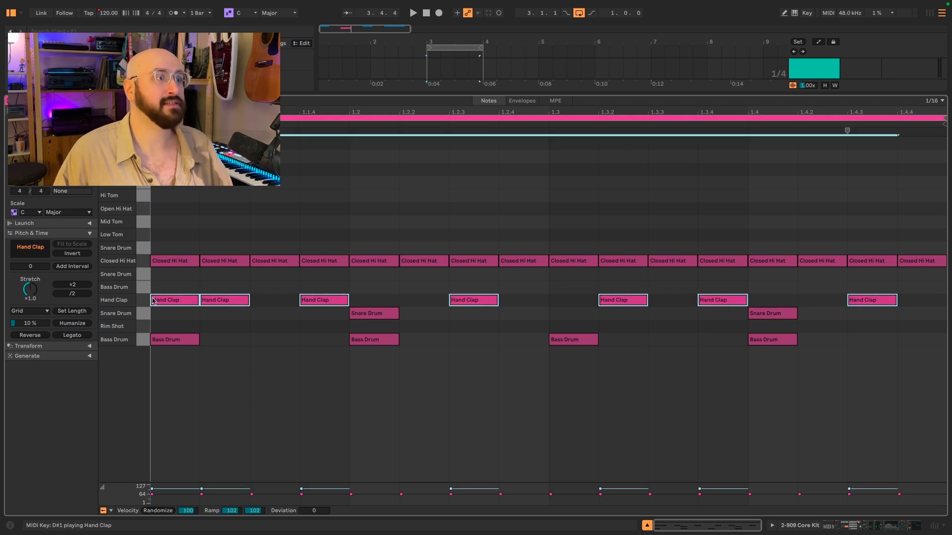
key(Up)
key(Up)
key(Up)
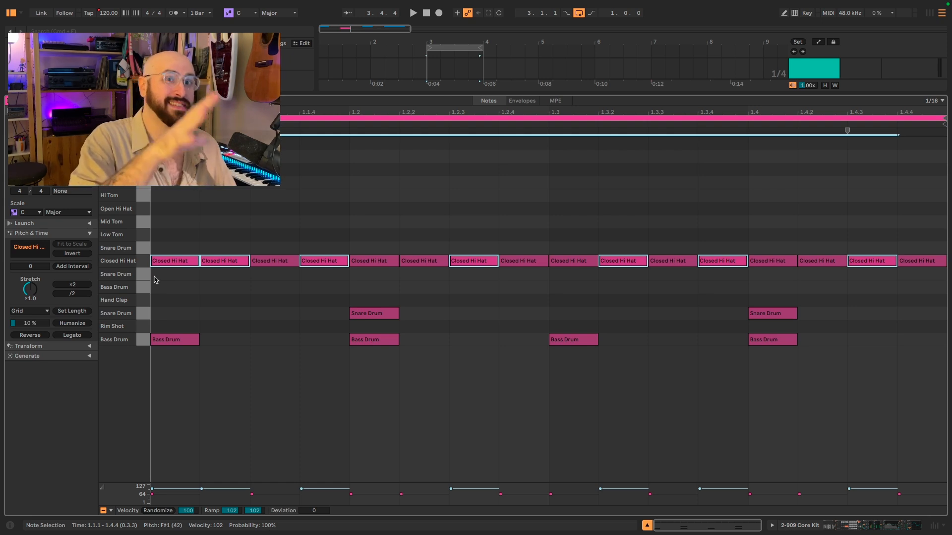
key(space)
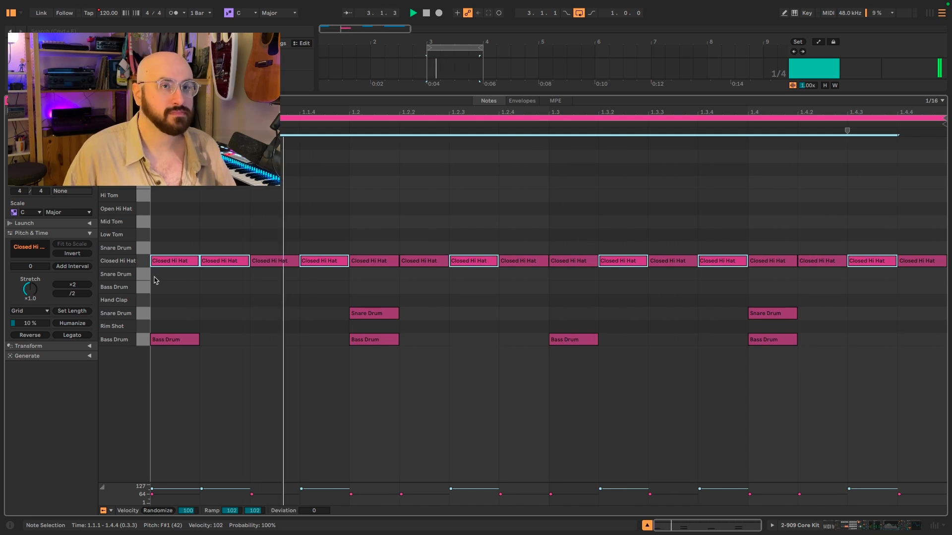
key(space)
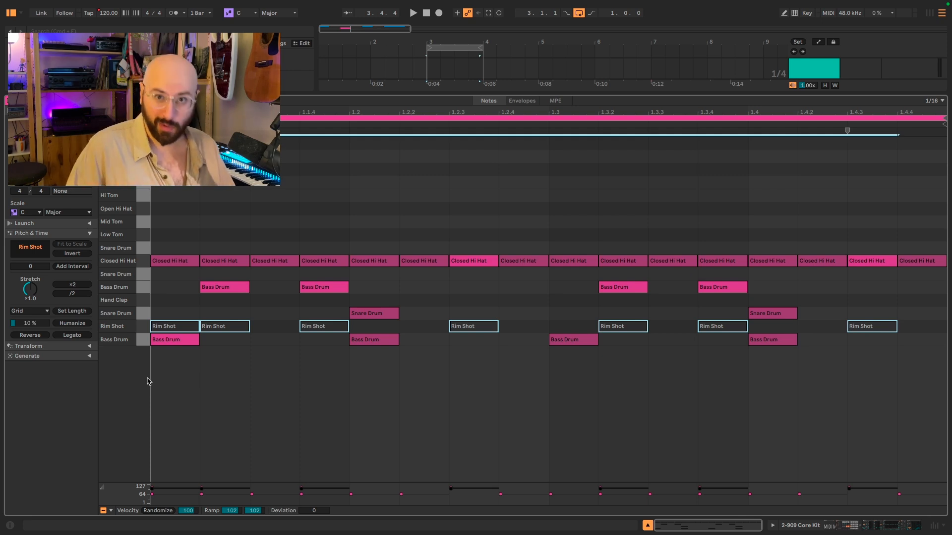
- Listen to the one-bar pattern with bass drum and hi-hat accents, and to the three-bar drum sequence
key(space)
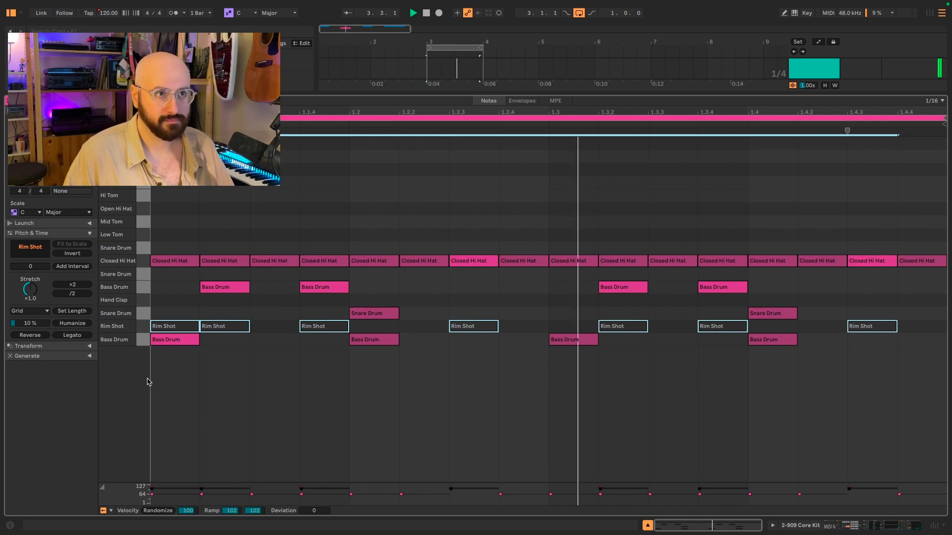
key(space)
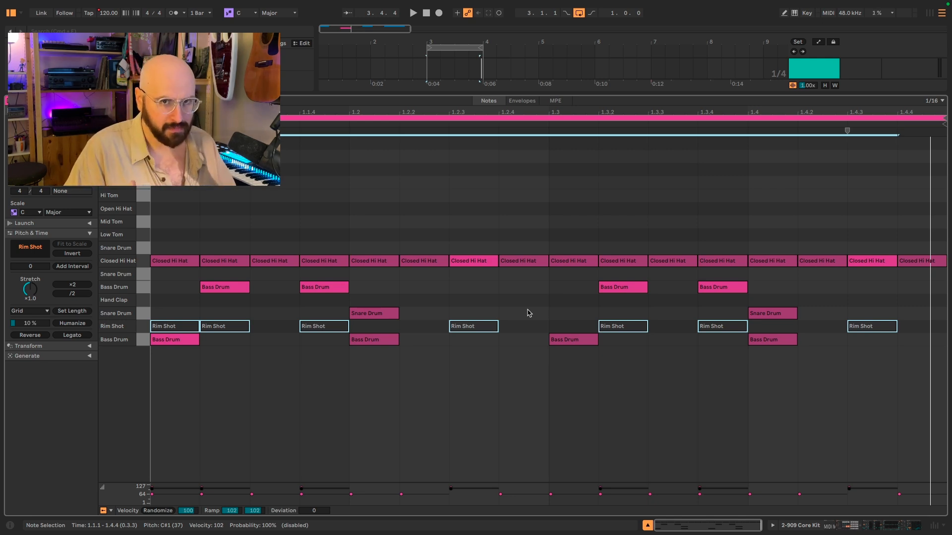
key(space)
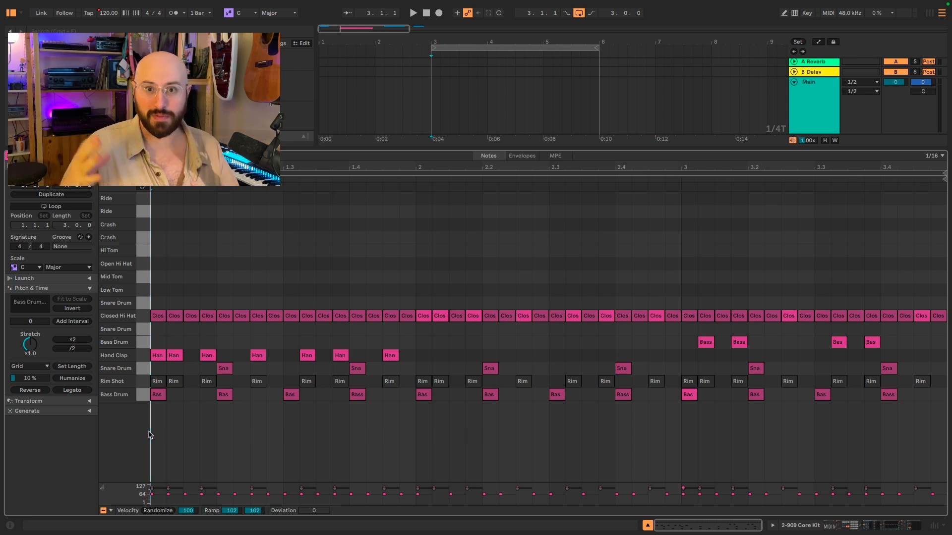
key(space)
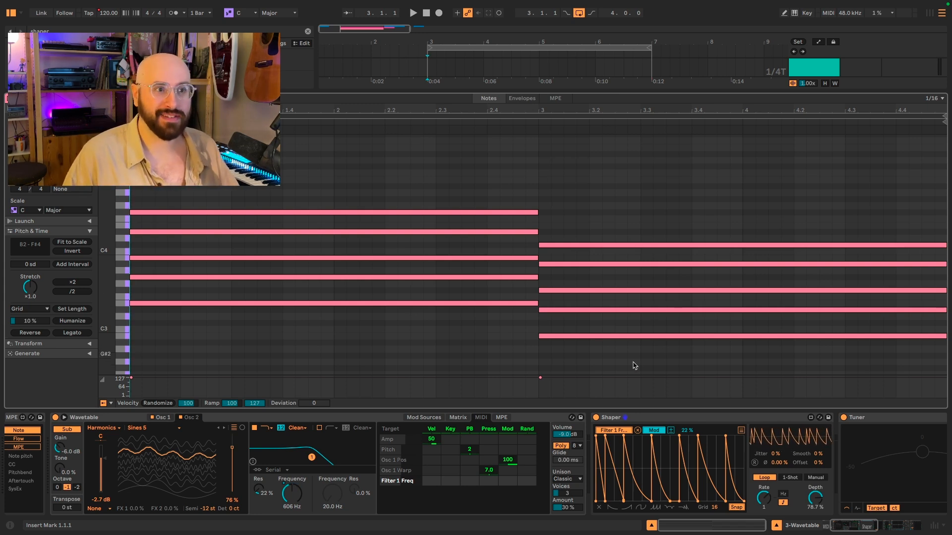
- Compare the sustained Wavetable chords with the Shaper device turned off and turned back on
click(595, 417)
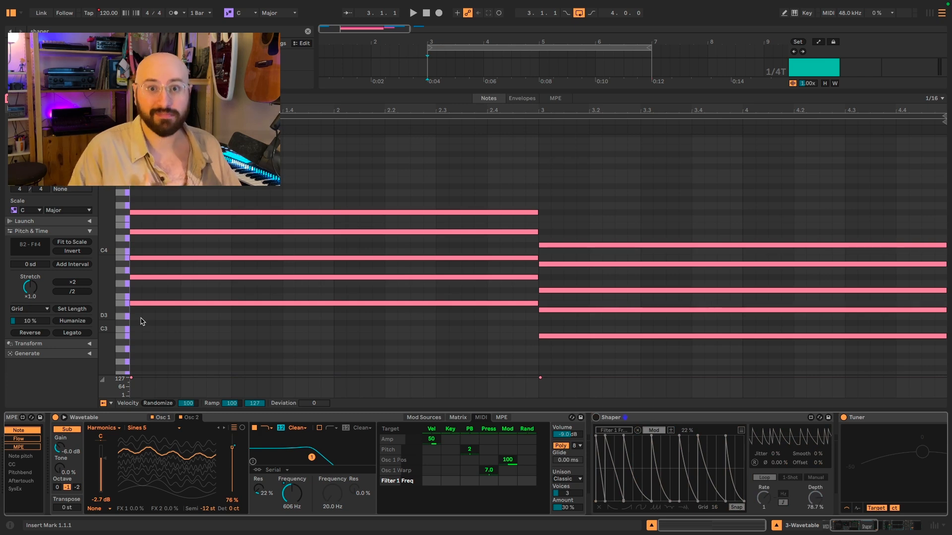
key(space)
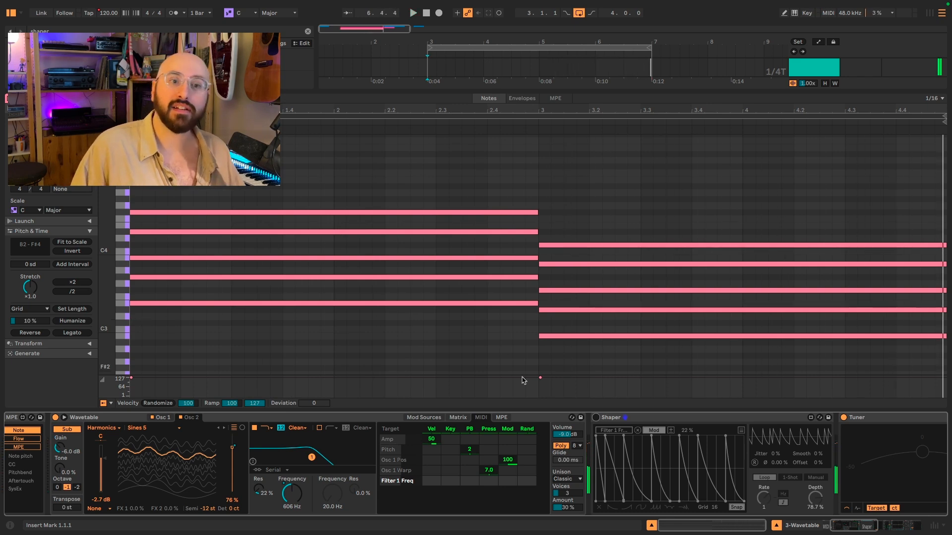
click(595, 417)
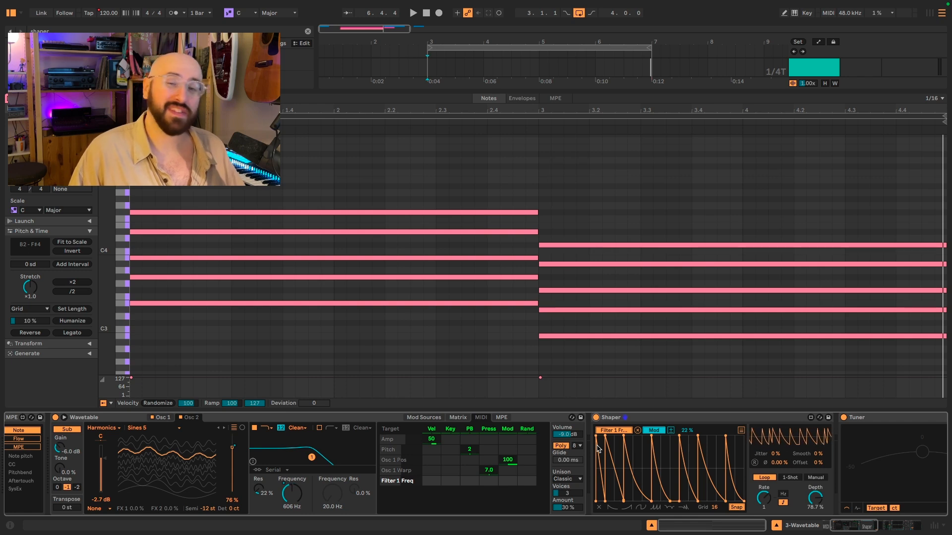
key(space)
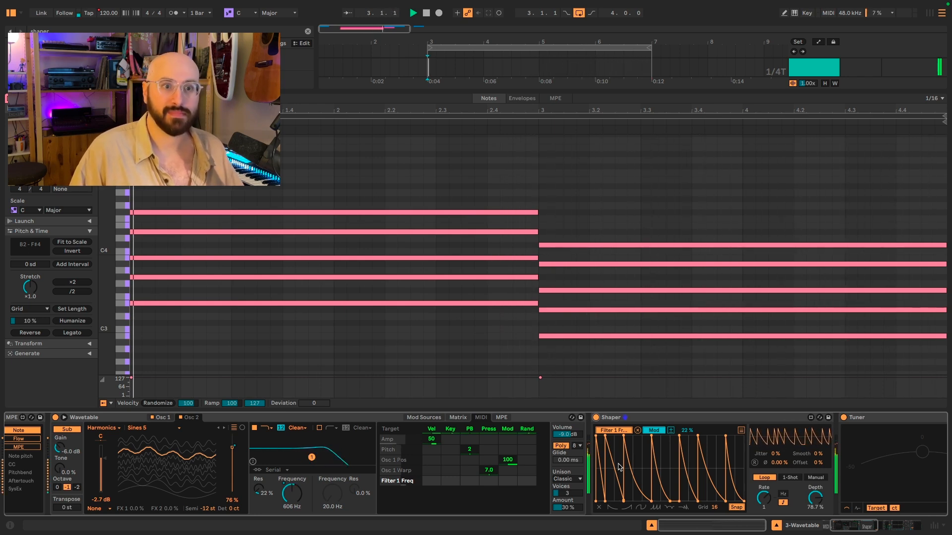
key(space)
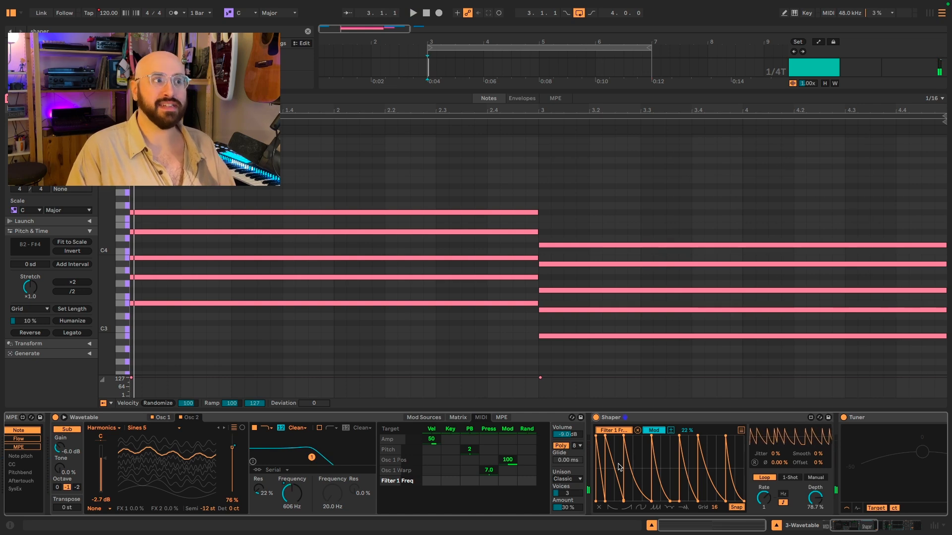